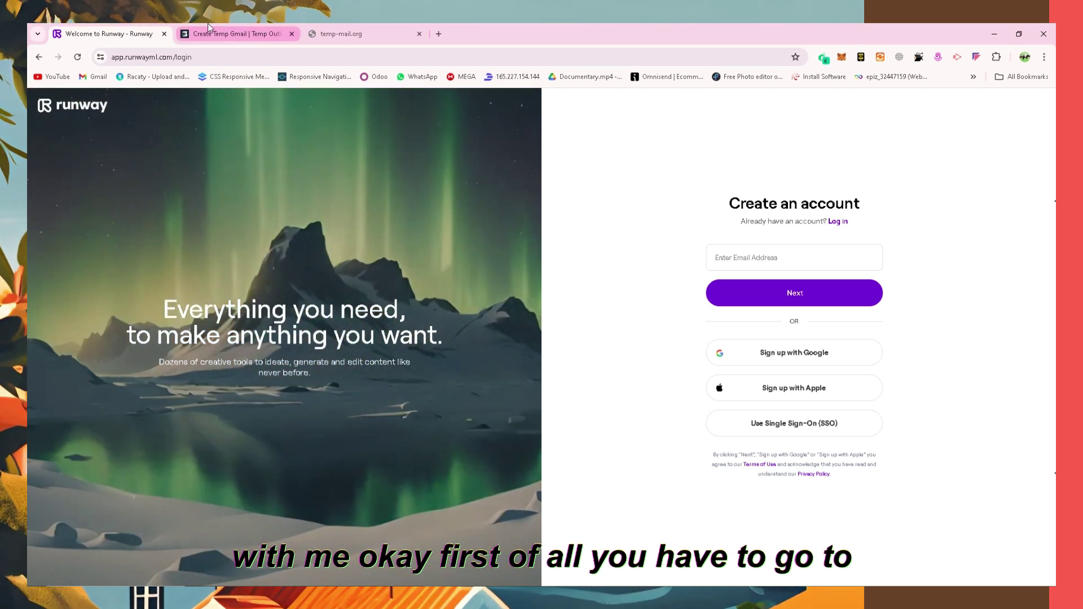
Step: Switch to the Smailpro temporary email page and create a random Gmail alias address on server Sv-1
left_click(237, 34)
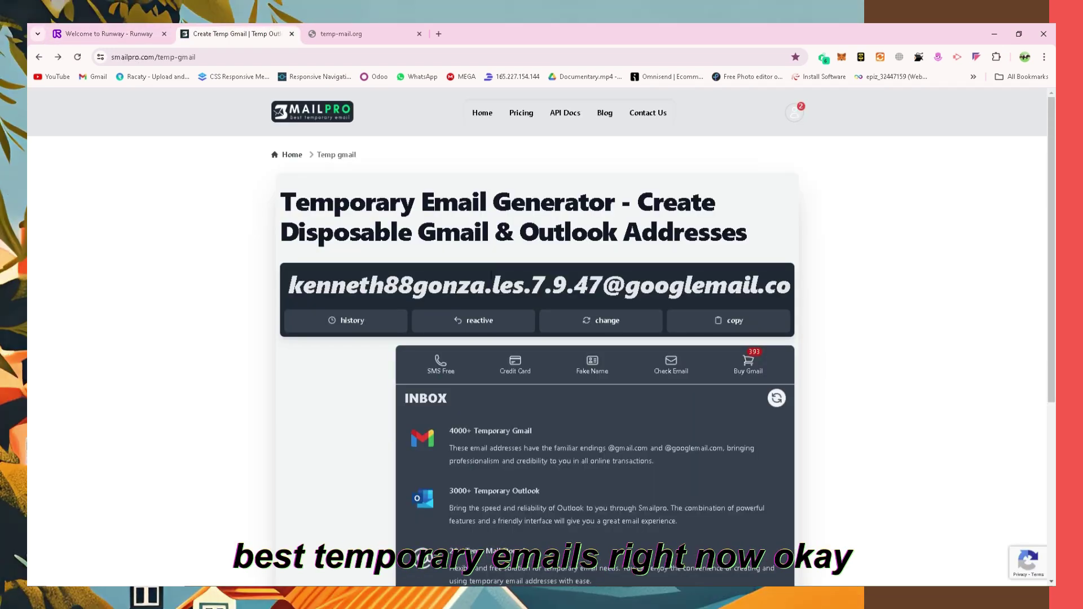
left_click(573, 320)
left_click(483, 203)
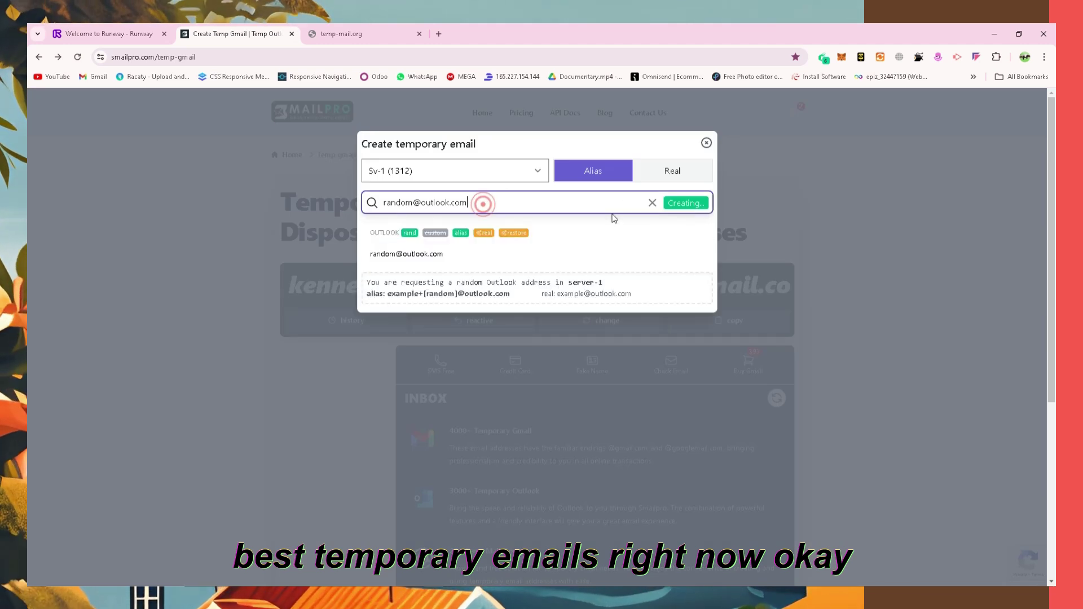
left_click(482, 172)
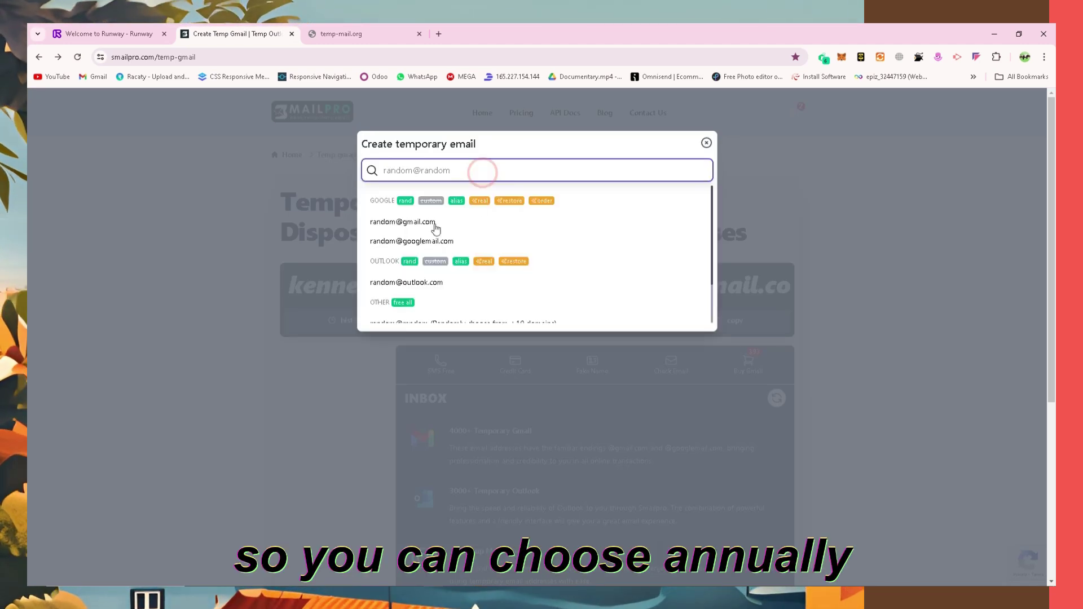
left_click(442, 225)
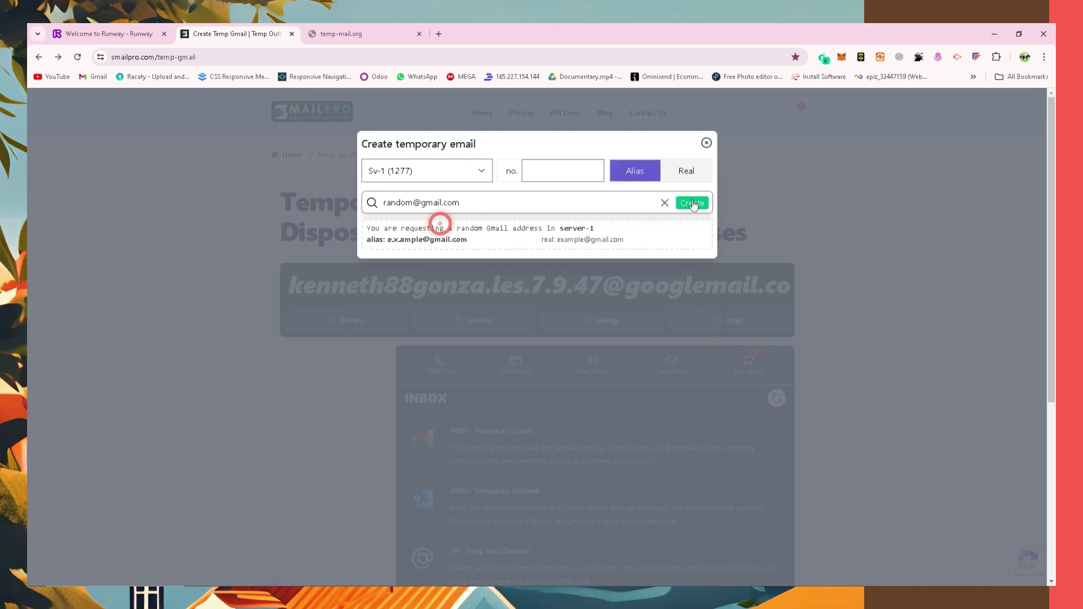
left_click(691, 203)
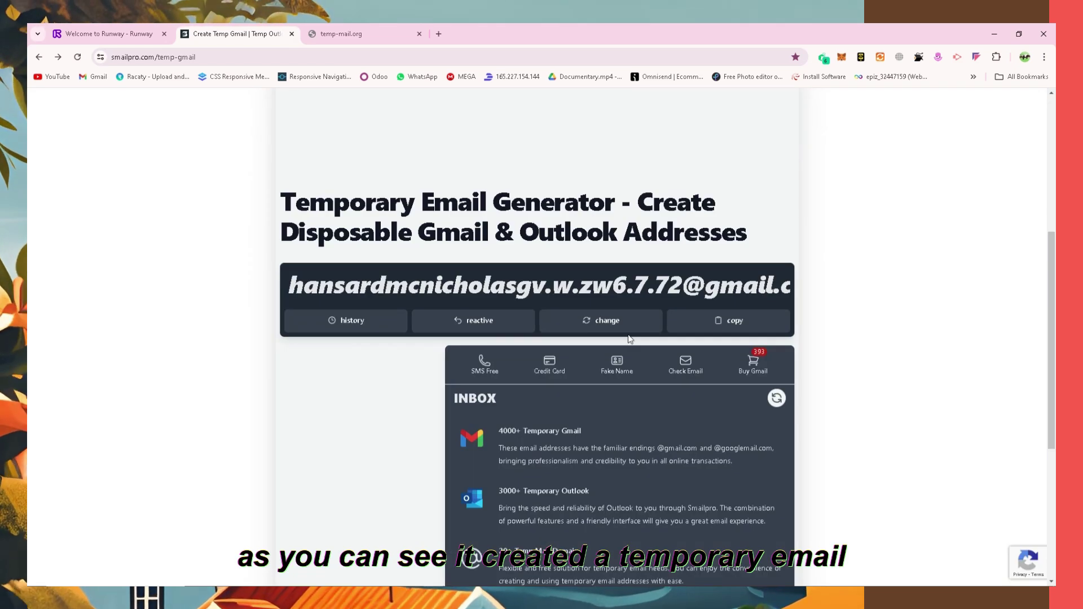
left_click(719, 328)
left_click(151, 33)
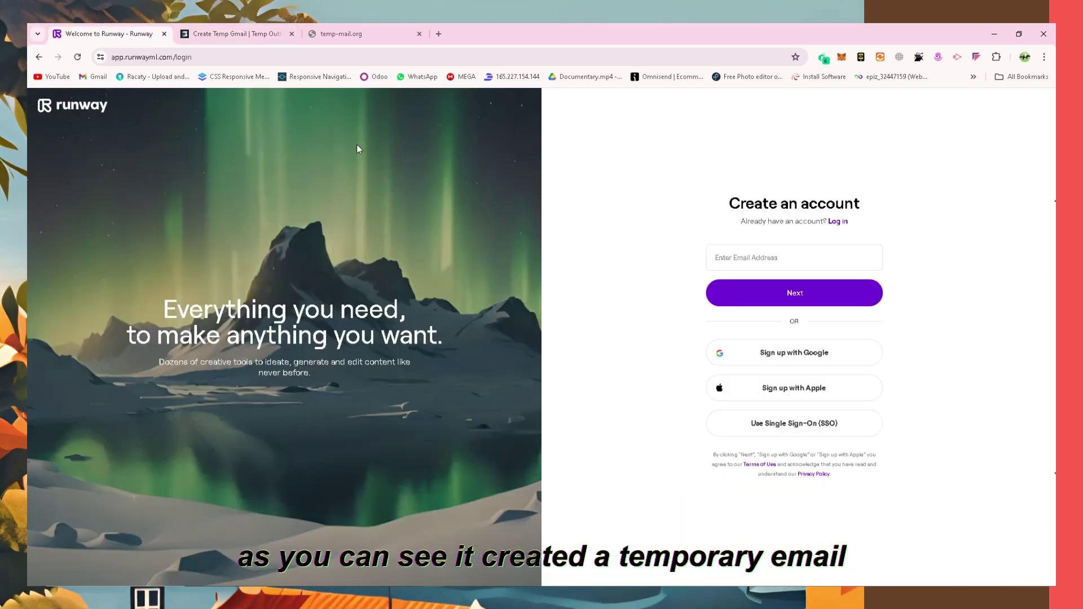
left_click(767, 259)
key("ctrl+v")
left_click(764, 293)
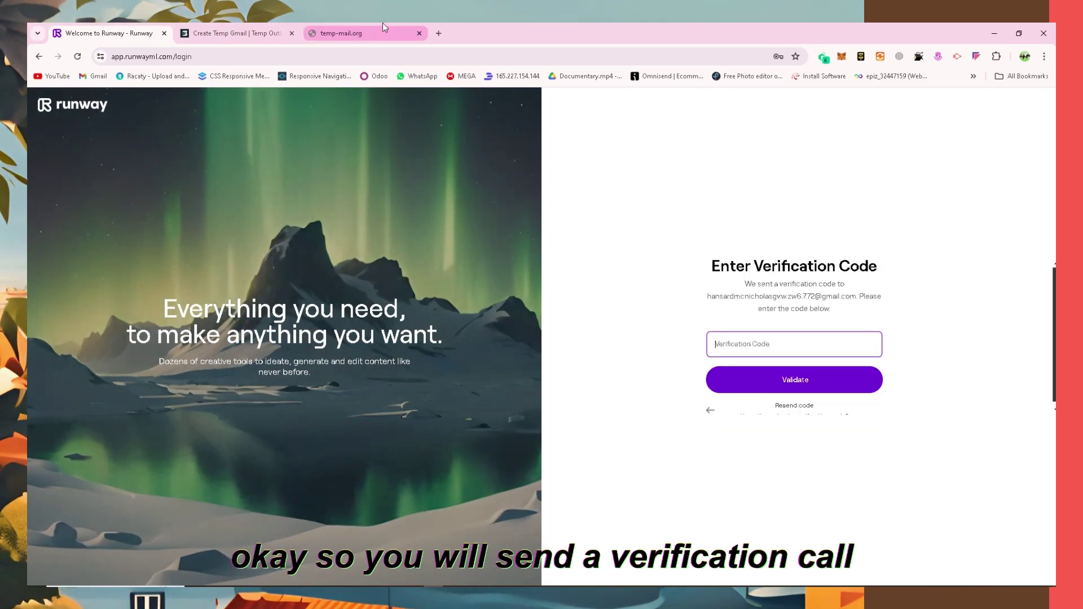
Step: Refresh the Smailpro temporary inbox and open the verification message from Runway
left_click(383, 33)
left_click(400, 374)
left_click(237, 33)
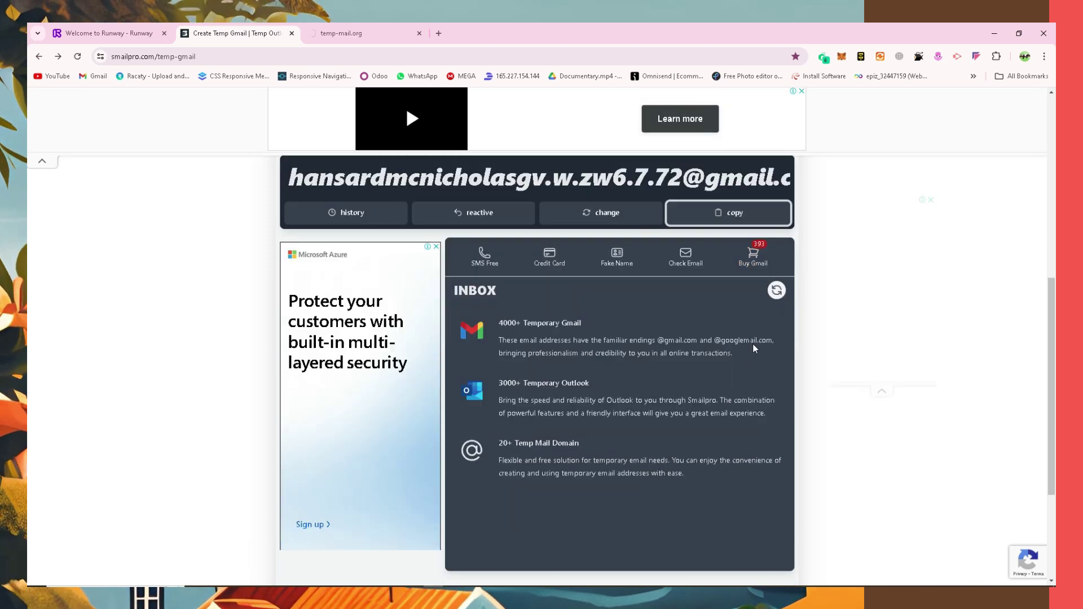
left_click(781, 294)
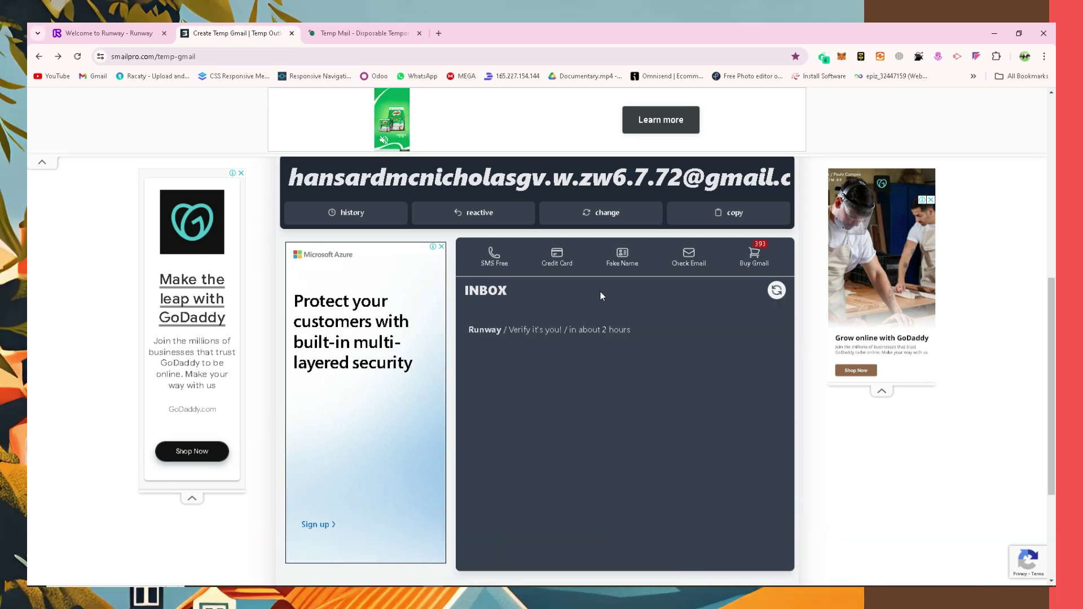
left_click(558, 330)
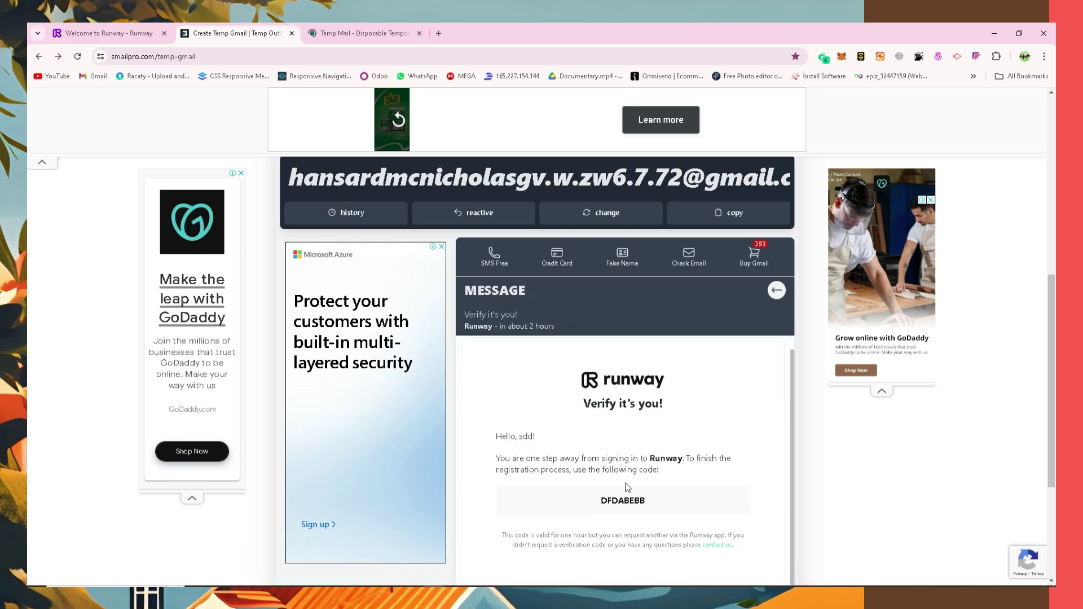
Step: Copy the verification code from the message and submit it in Runway's Verification Code field
double_click(623, 500)
left_click(112, 33)
key("ctrl+v")
left_click(801, 379)
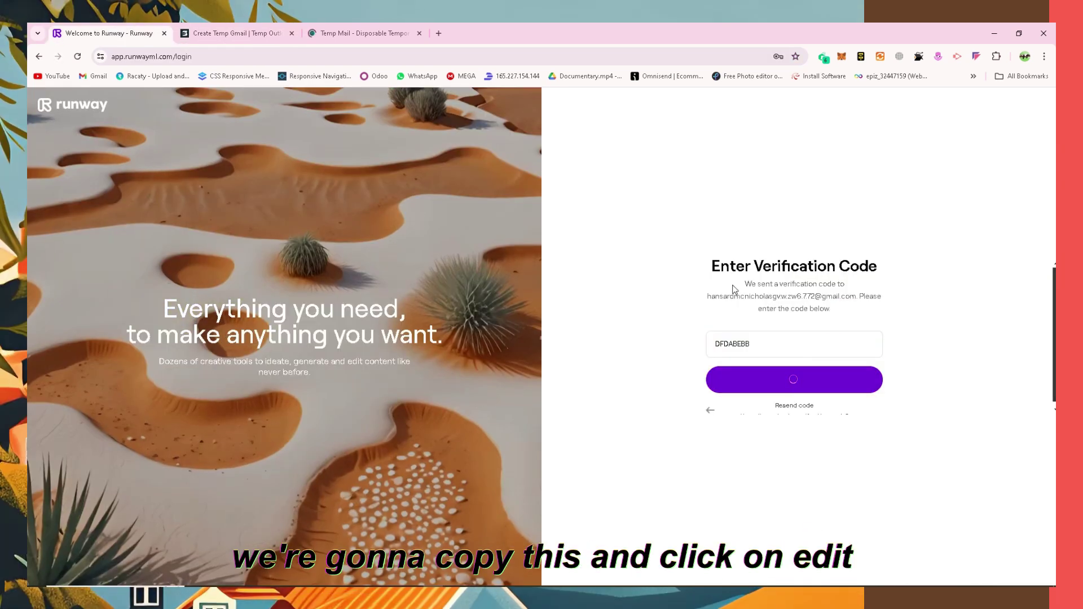
left_click(794, 381)
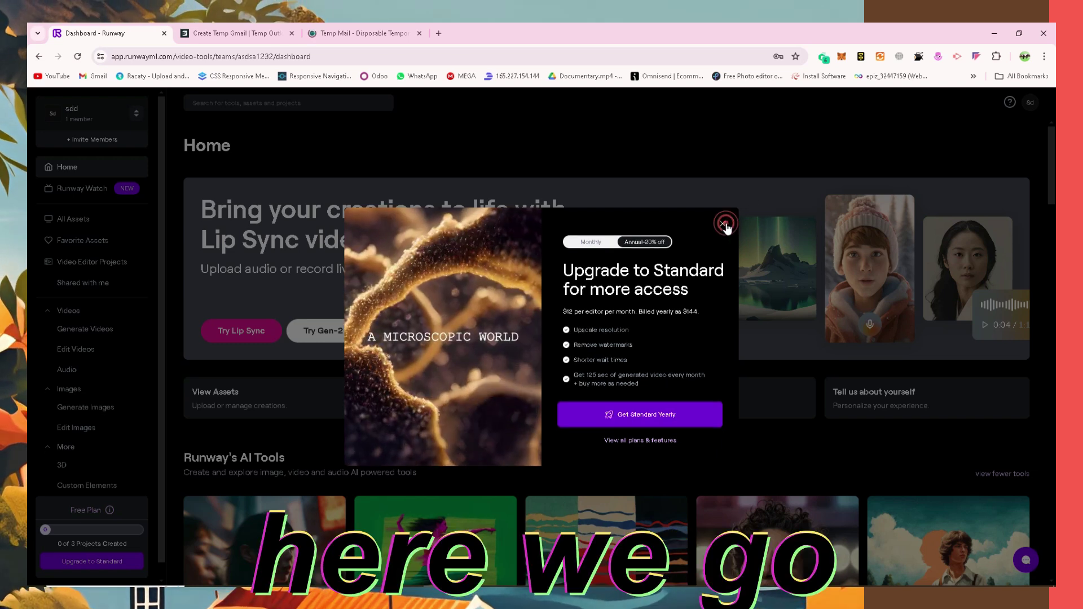
Step: Dismiss the Standard plan upgrade offer and look through Runway's AI Tools on the dashboard
left_click(723, 224)
scroll(837, 149, "down", 8)
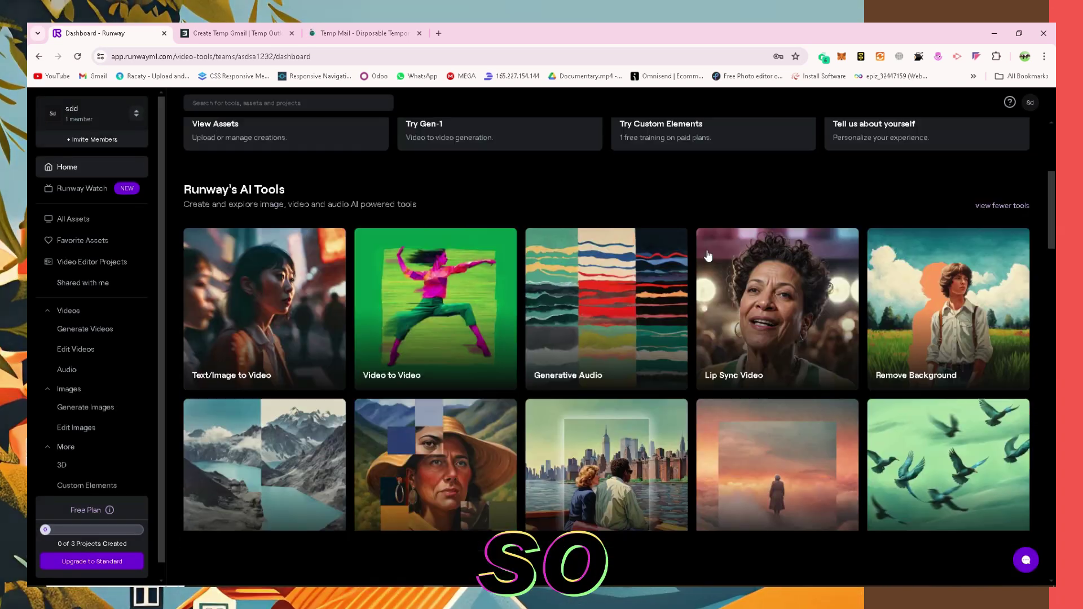
scroll(682, 243, "up", 3)
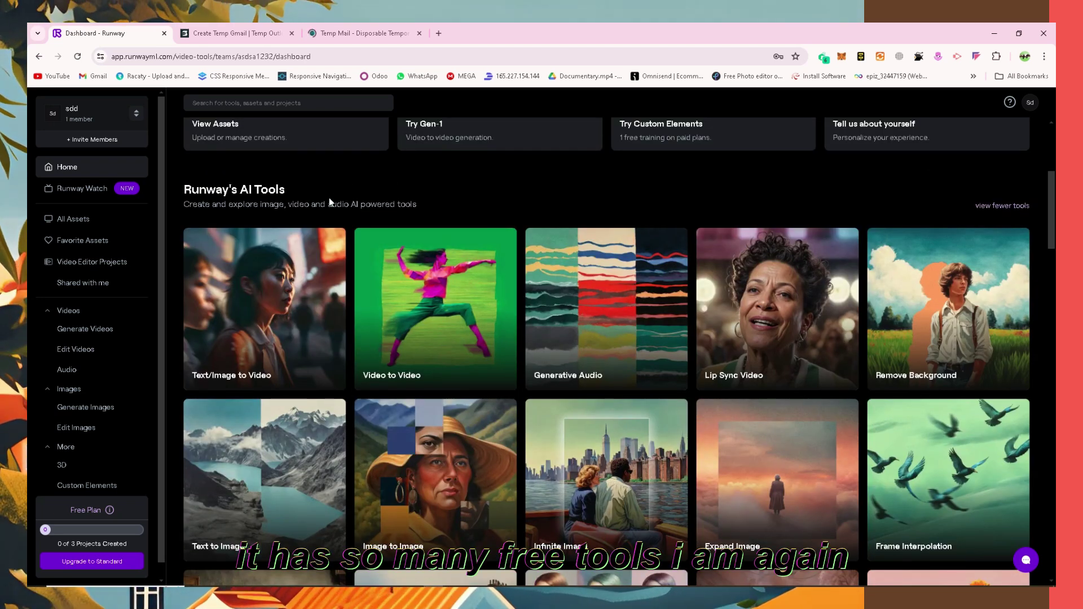
scroll(304, 225, "down", 2)
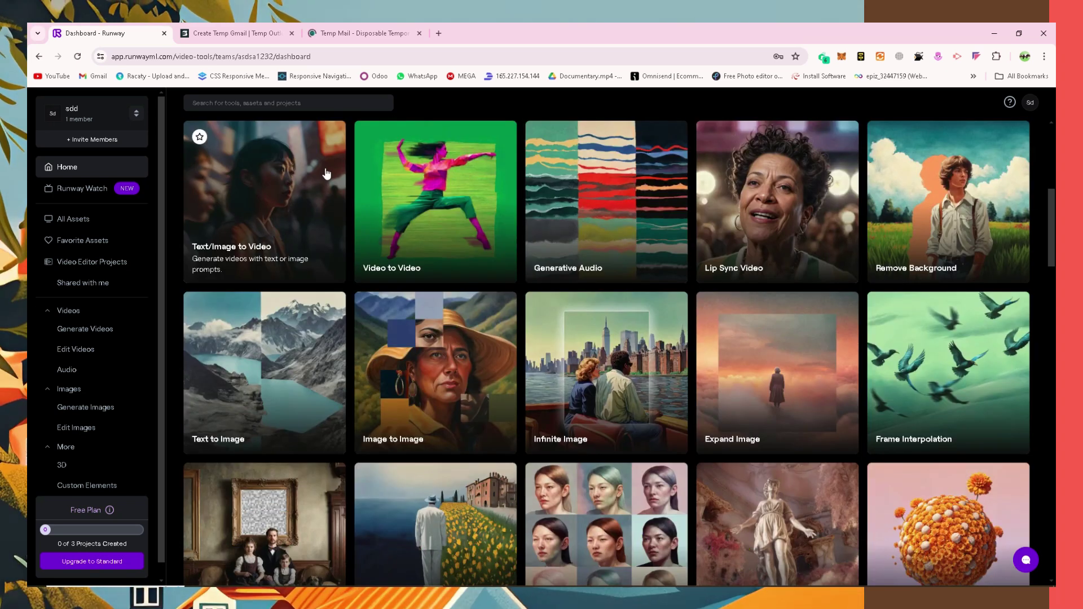
scroll(323, 194, "up", 2)
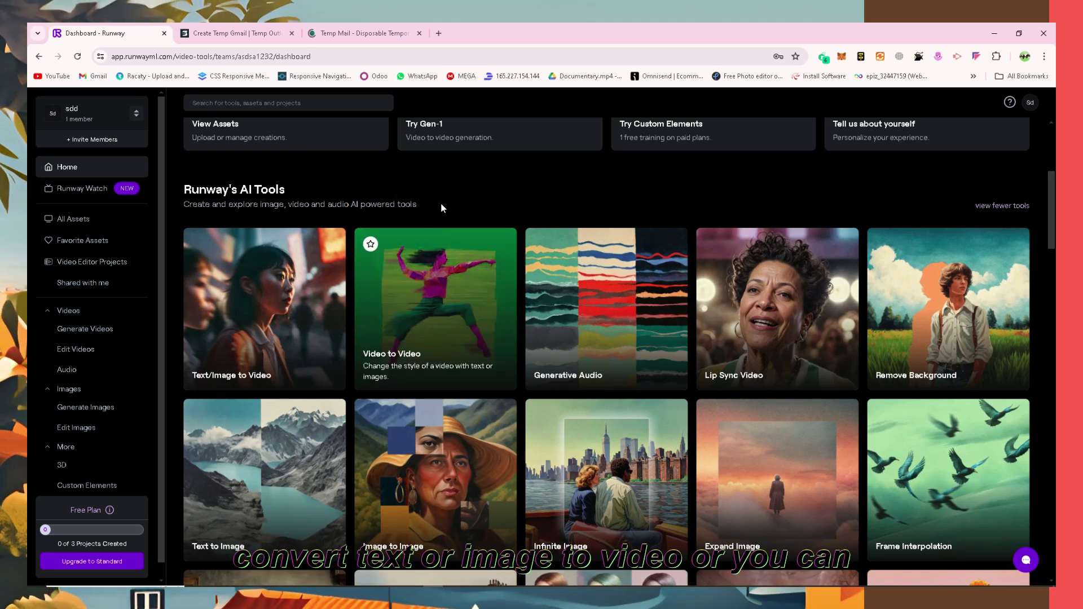
left_click_drag(438, 195, 371, 204)
left_click(373, 203)
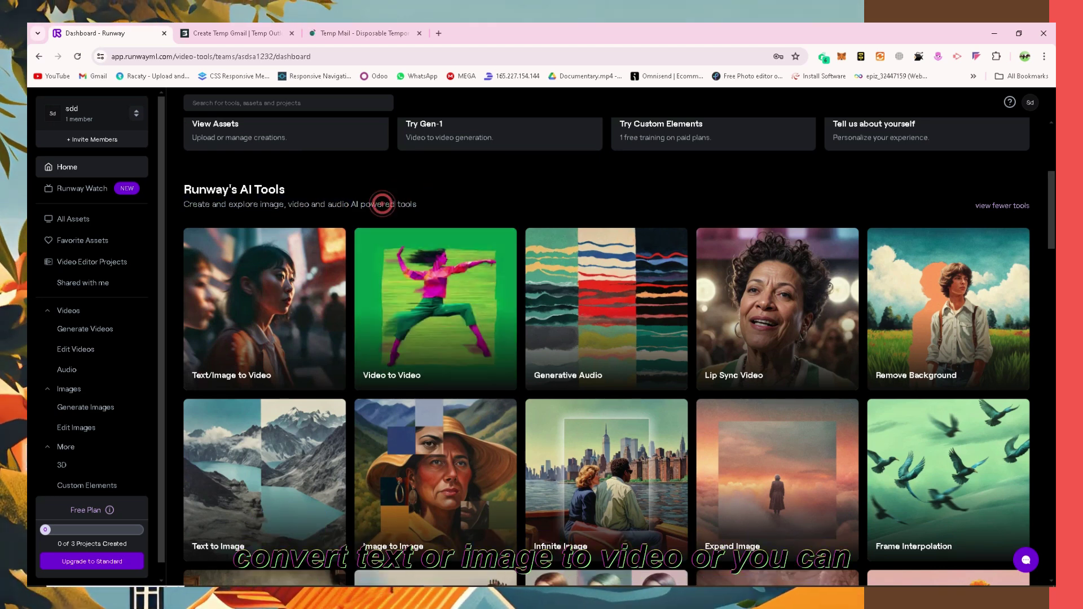
scroll(407, 232, "down", 2)
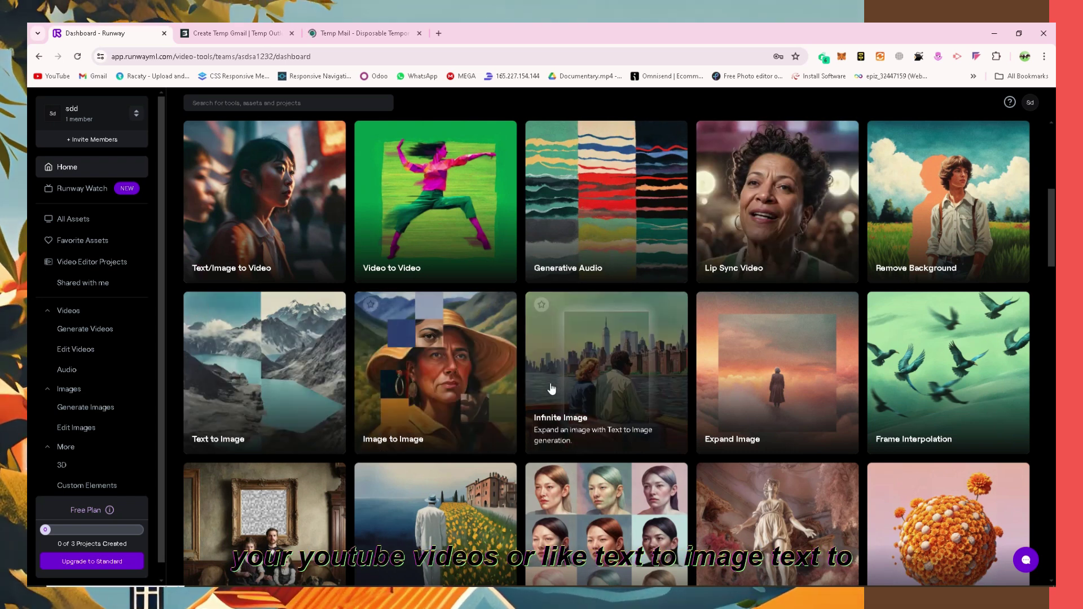
scroll(551, 366, "down", 8)
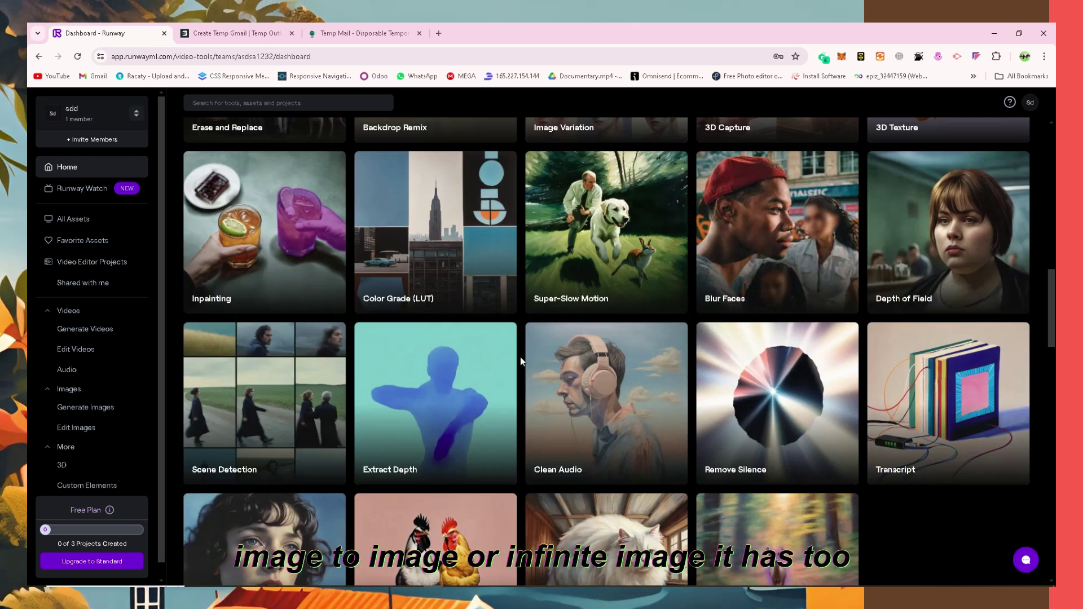
scroll(519, 357, "down", 3)
scroll(513, 360, "up", 12)
scroll(497, 364, "up", 3)
scroll(486, 365, "down", 3)
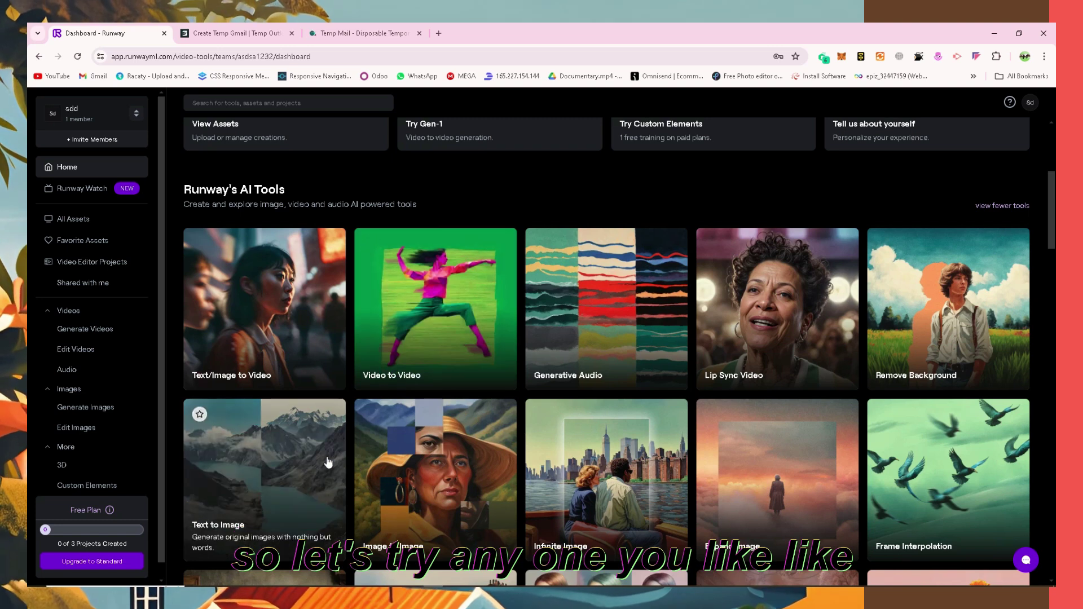
Step: Open the Text to Image tool and check how many generations are left
left_click(294, 460)
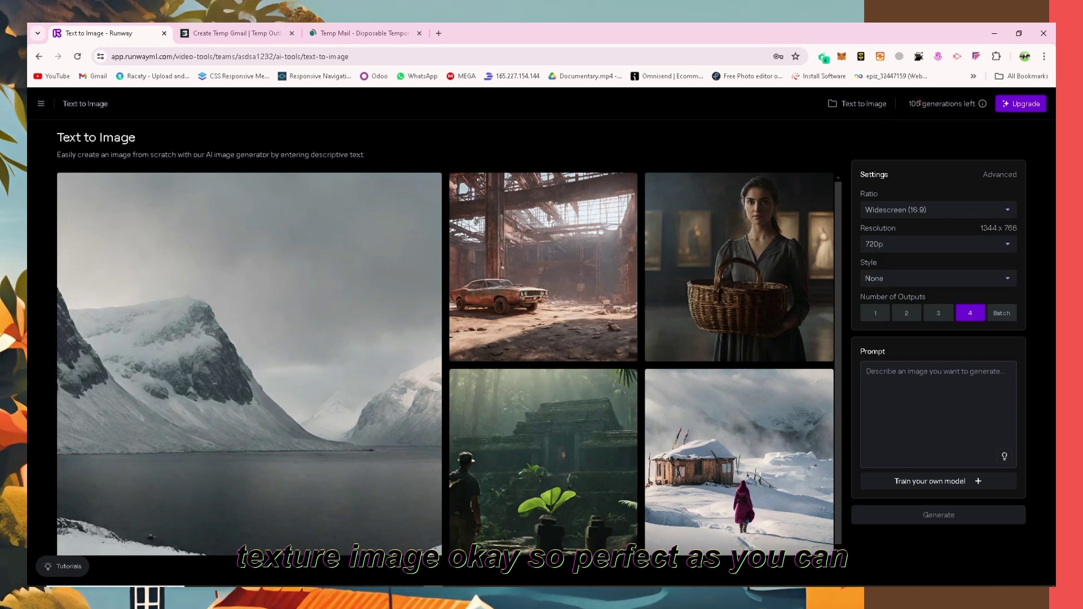
double_click(911, 104)
left_click(906, 118)
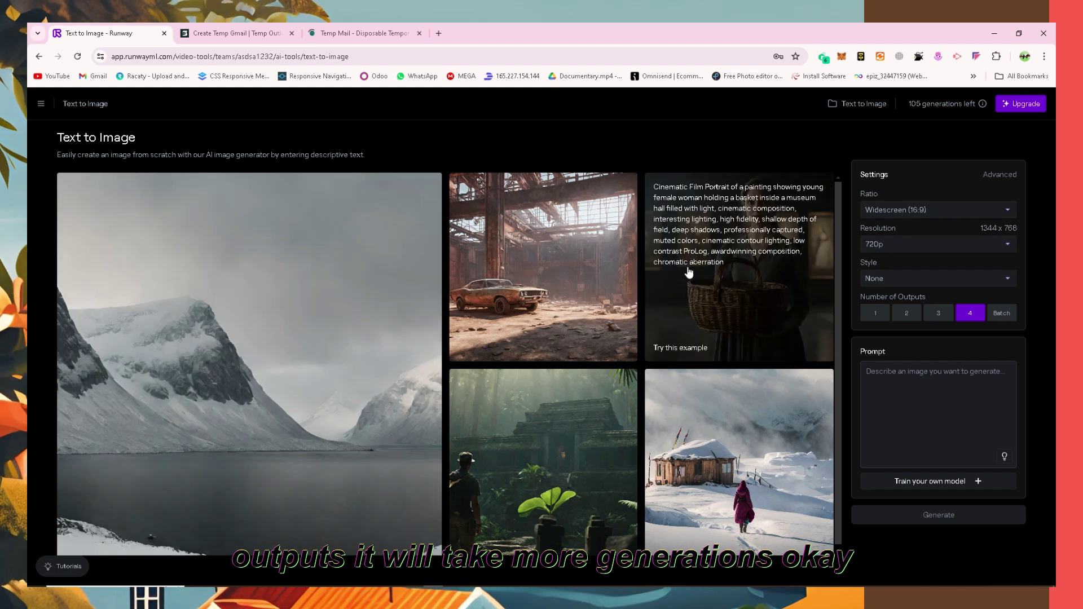
Step: Configure the image settings to 2 outputs, Mobile vertical (9:16) ratio and 720p resolution
left_click(918, 314)
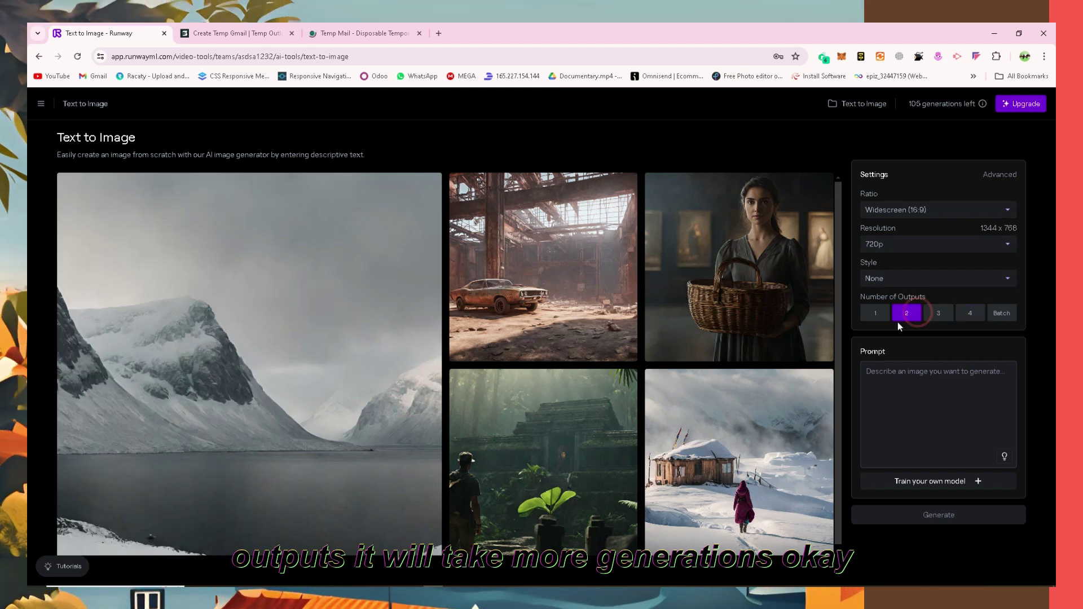
left_click(913, 210)
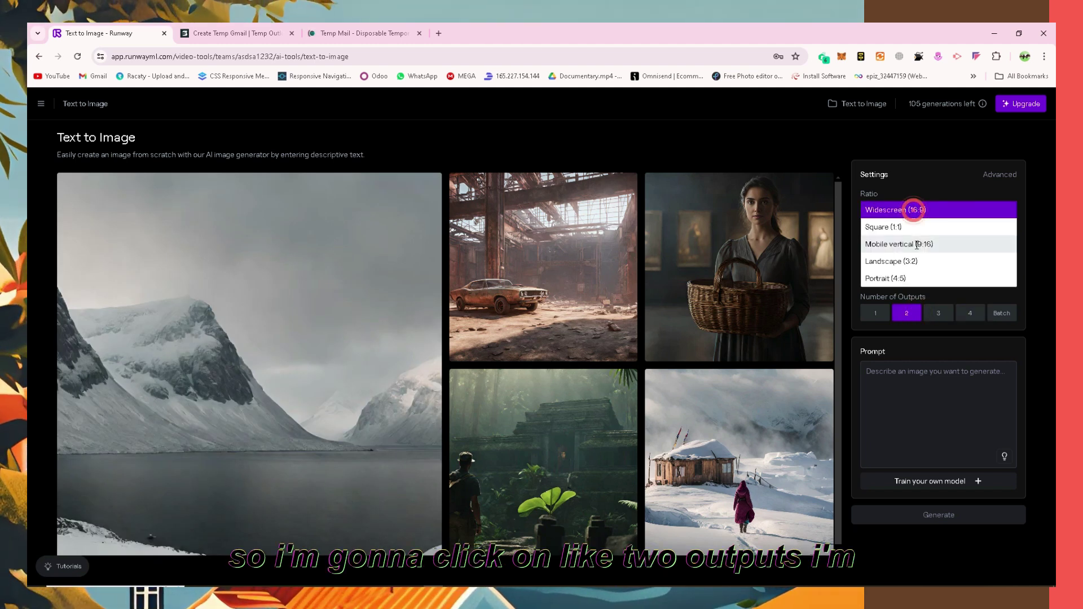
left_click(904, 244)
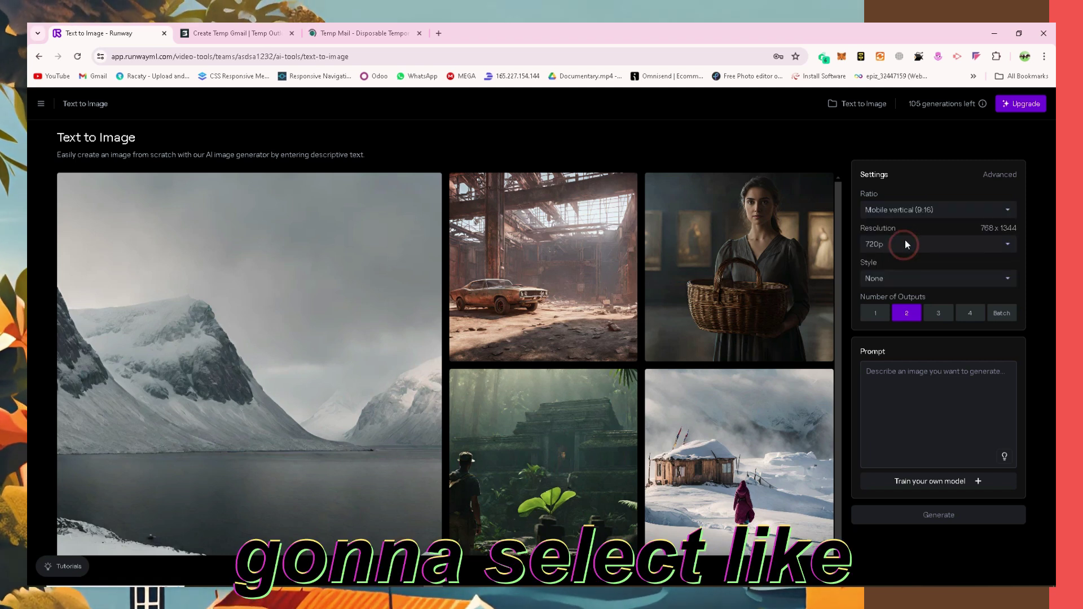
left_click(906, 244)
left_click(883, 243)
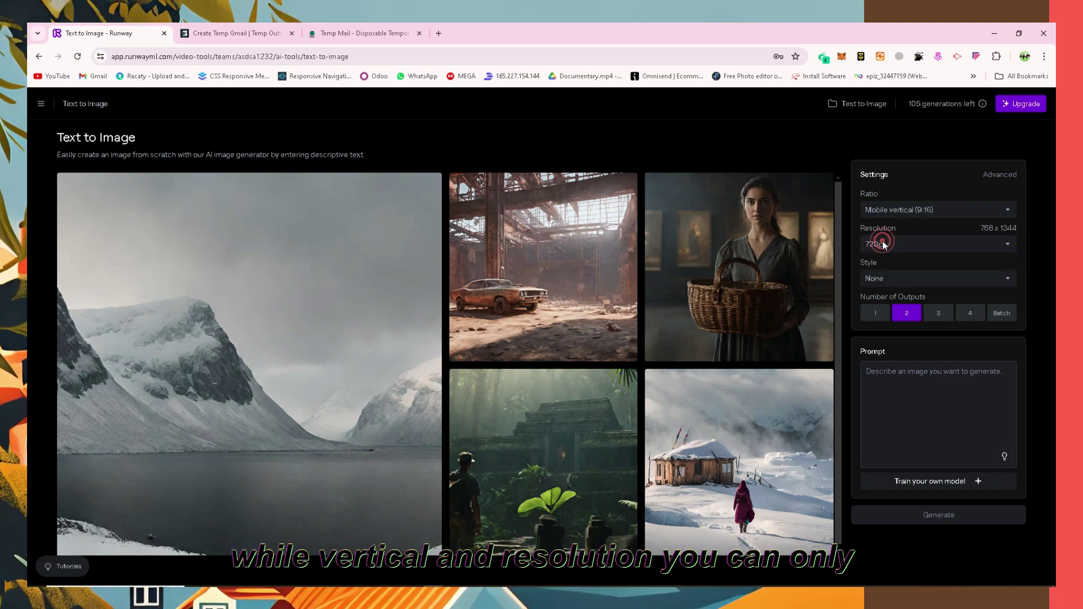
Step: Generate images from the prompt "create a polar bear on land in USA"
left_click(890, 399)
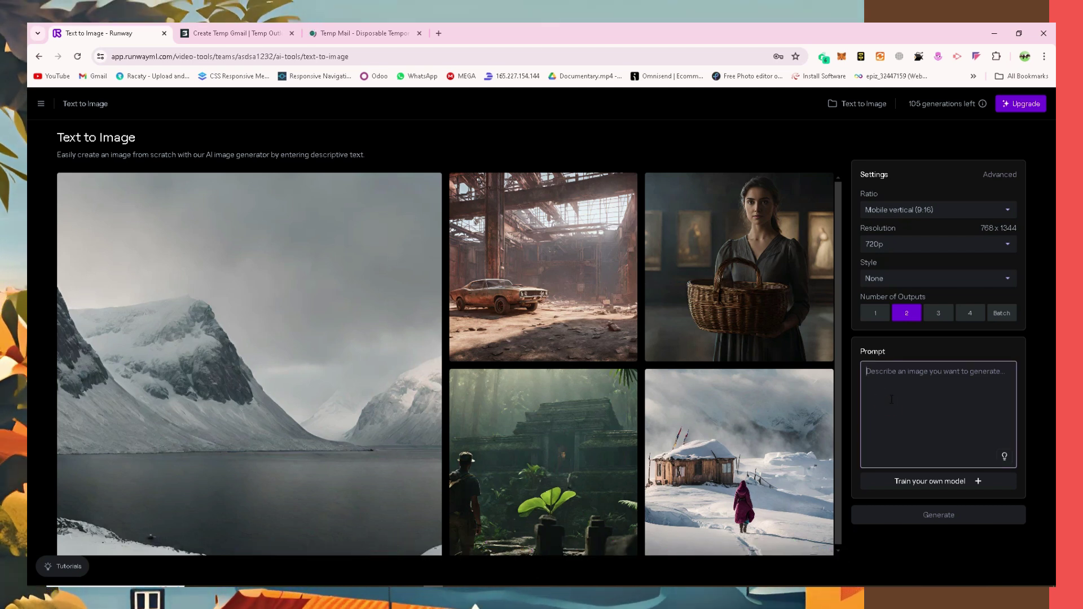
type("create a")
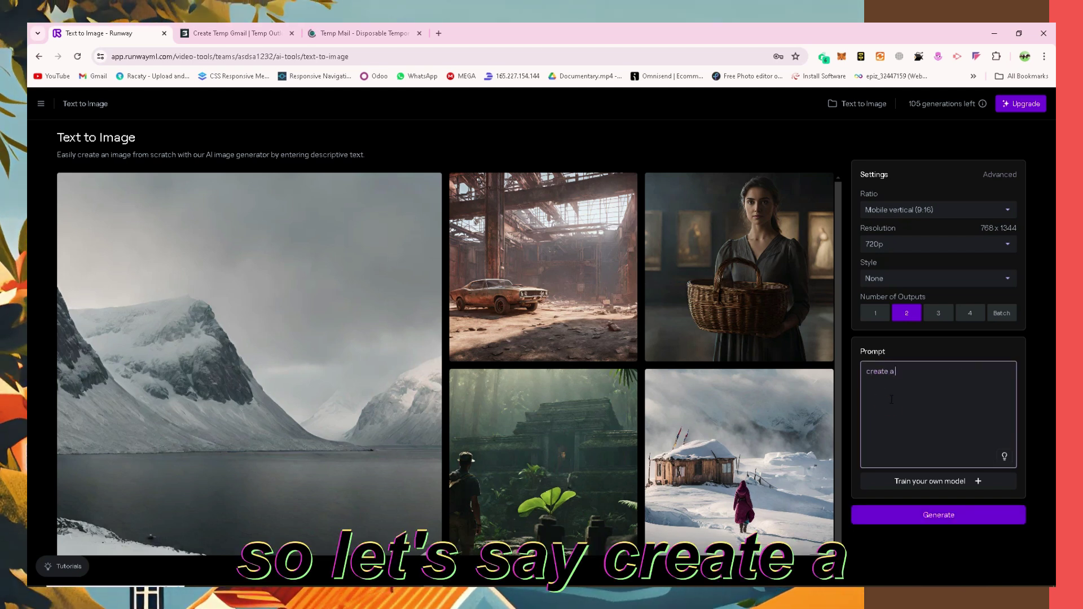
type(" p")
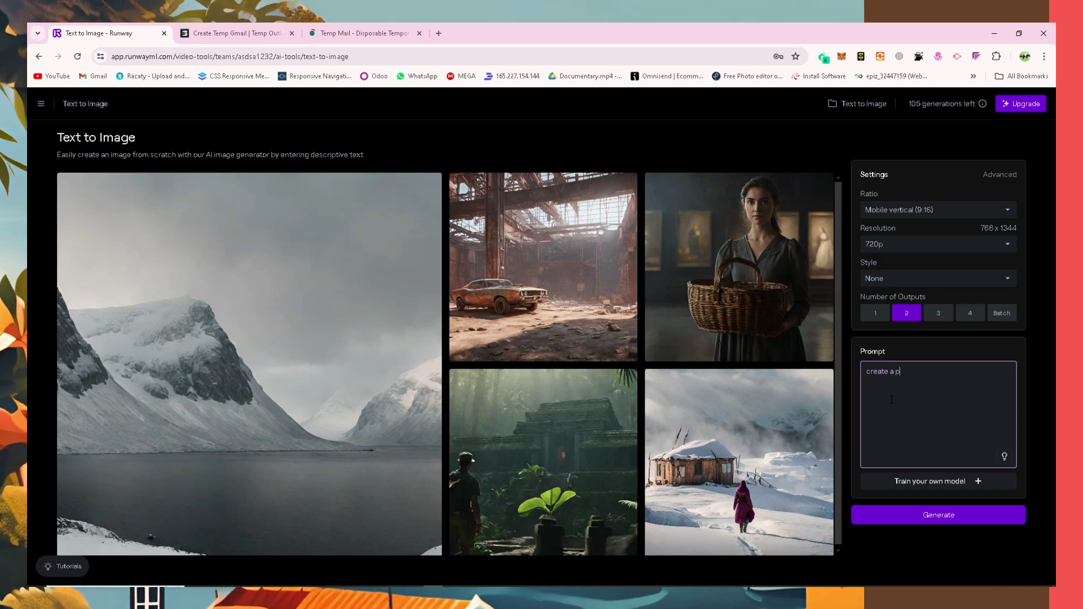
type("olar bear")
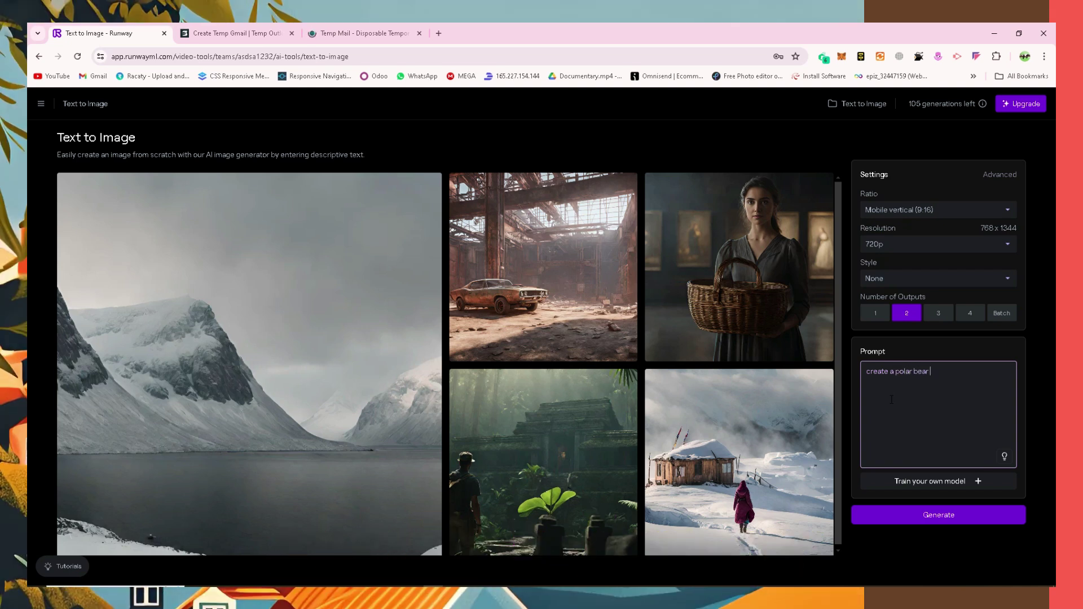
type(" on land")
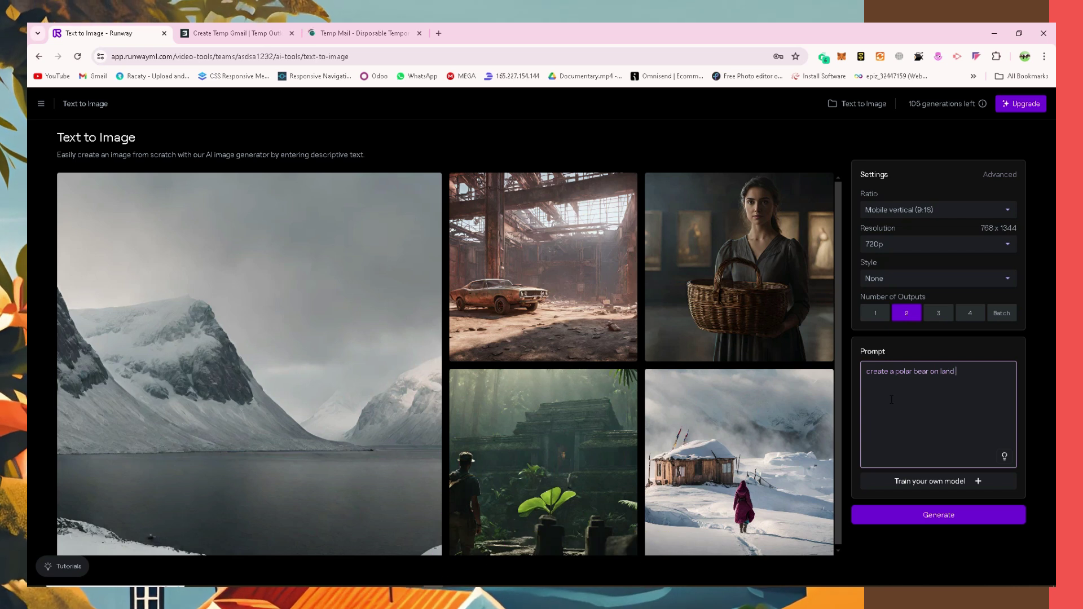
type(" in USA")
left_click(951, 515)
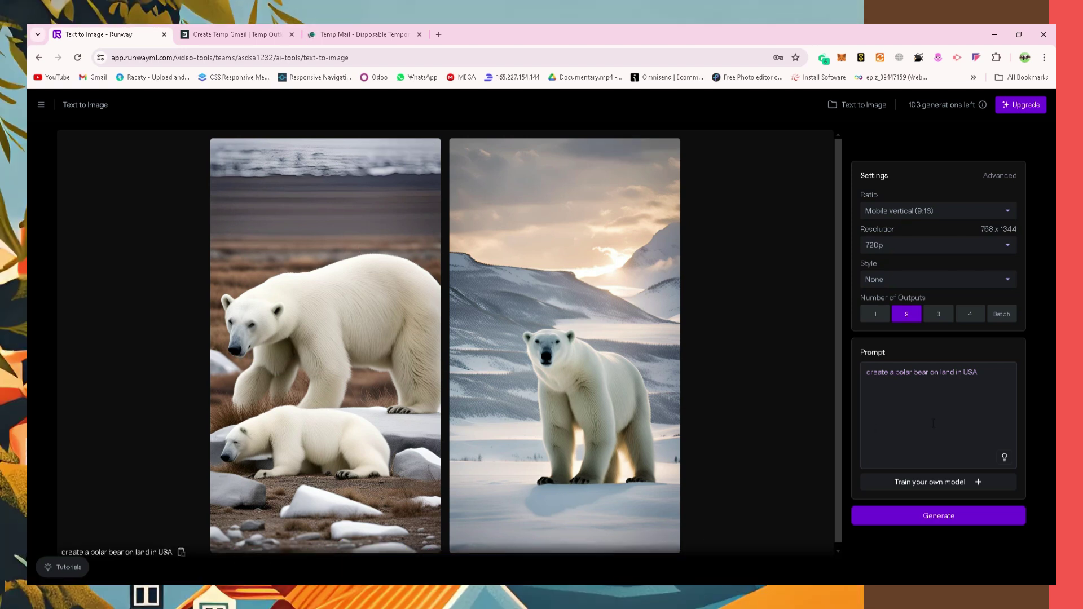
Step: Replace the prompt with "Create Elon musk as a robot" and generate the images
key("super")
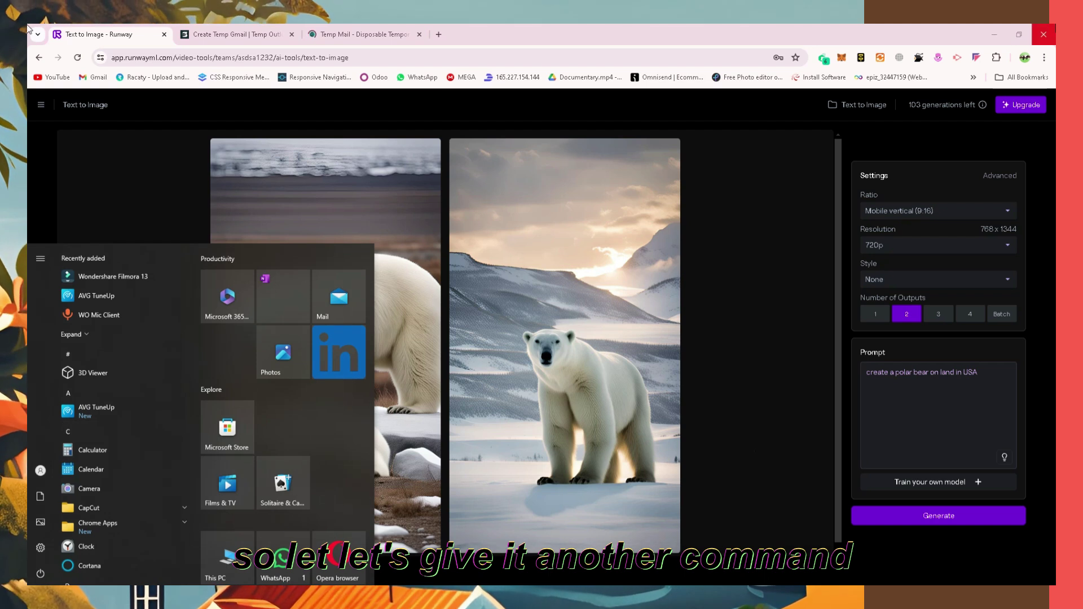
triple_click(918, 406)
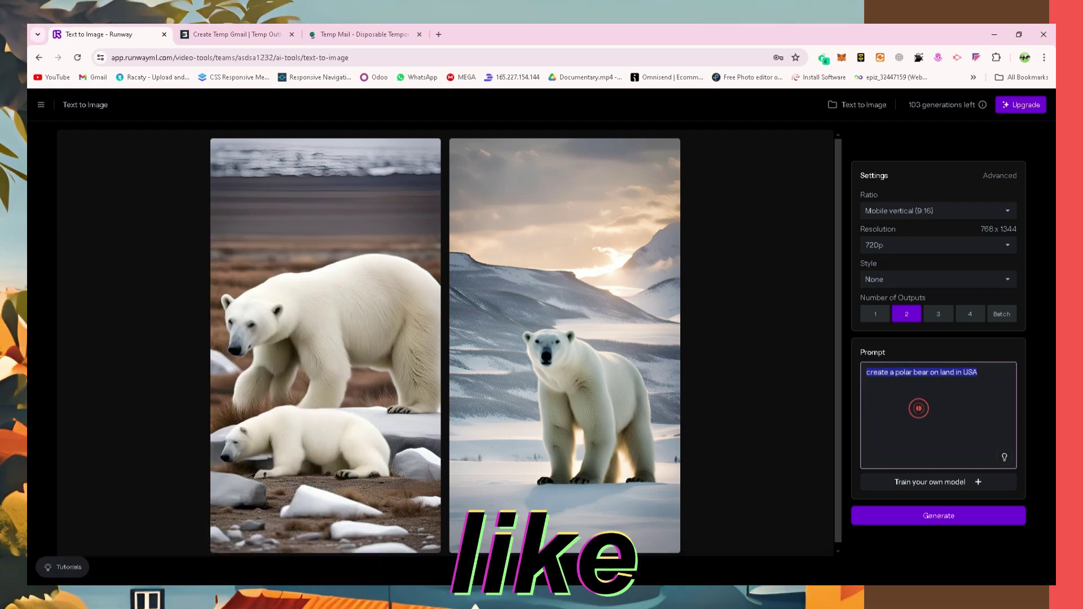
type("Create")
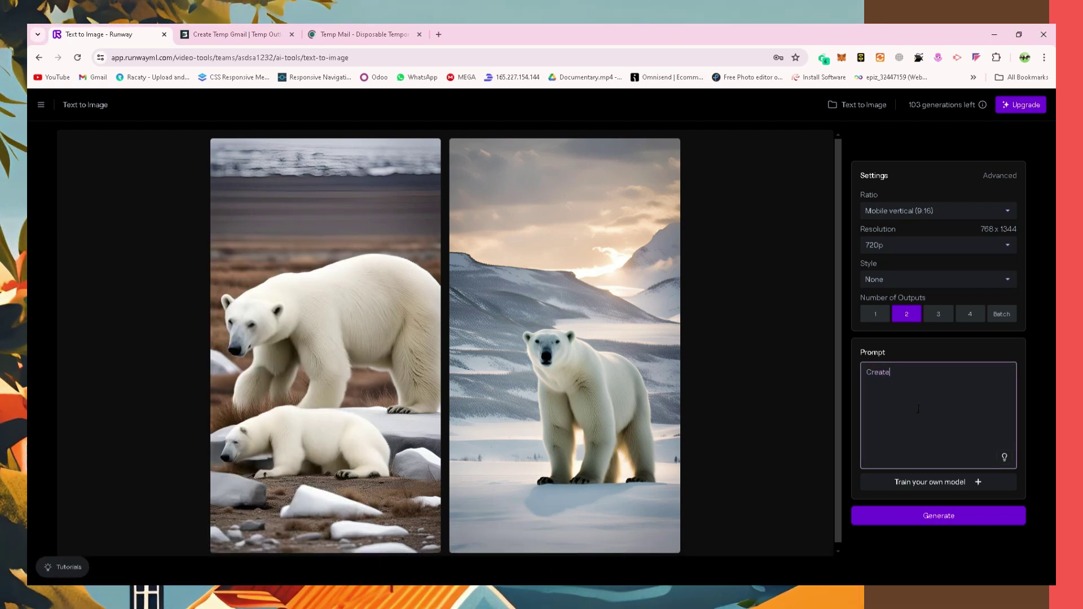
type(" Elon musk as a")
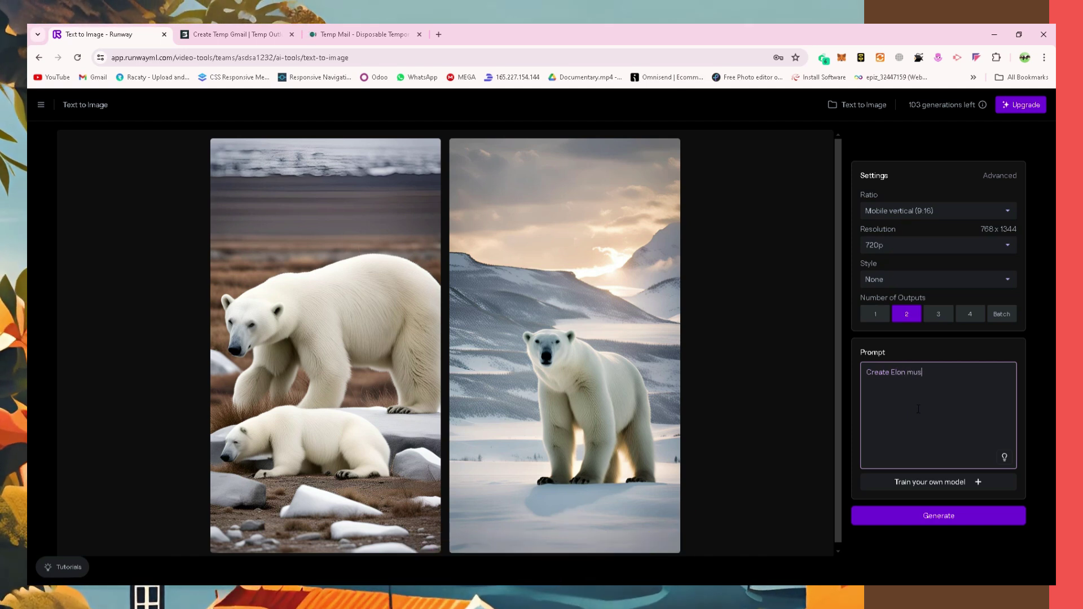
type(" robot")
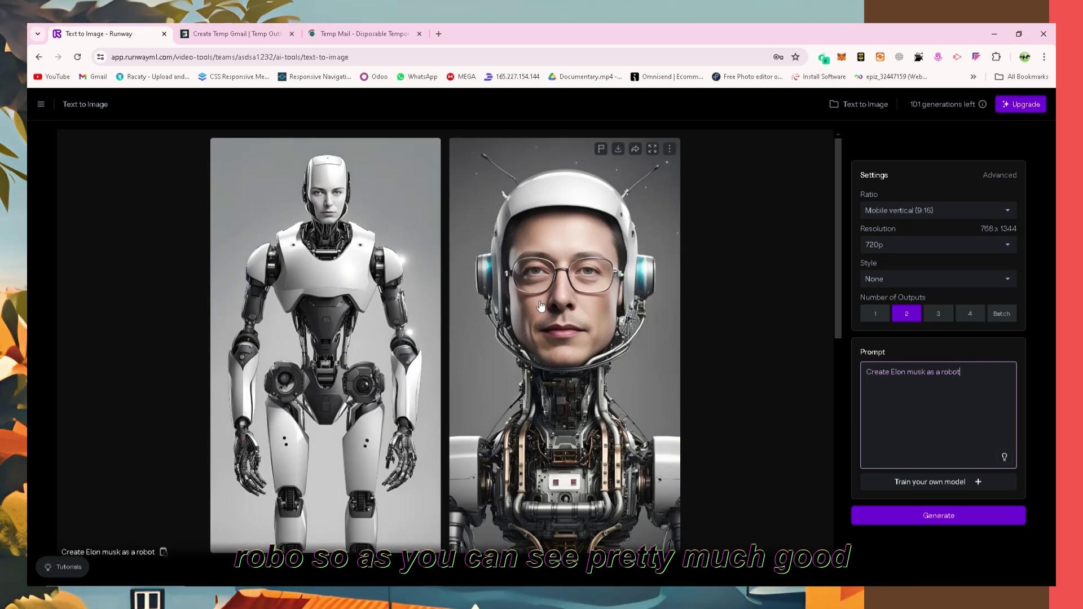
Step: Return to the dashboard and open the Text/Image to Video tool from Runway's AI Tools
left_click(41, 105)
left_click(68, 127)
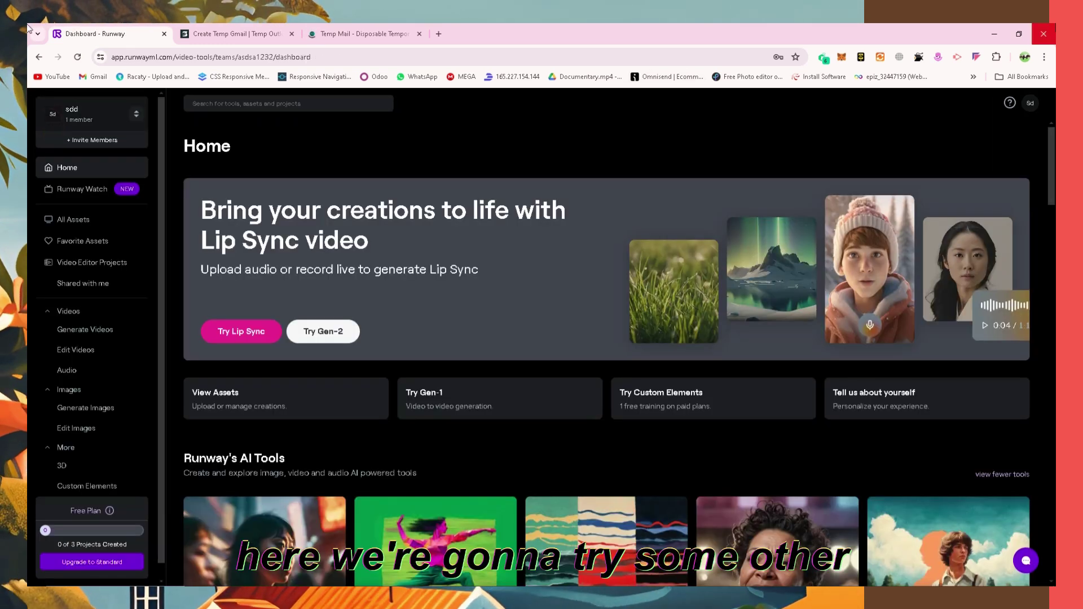
scroll(664, 282, "down", 5)
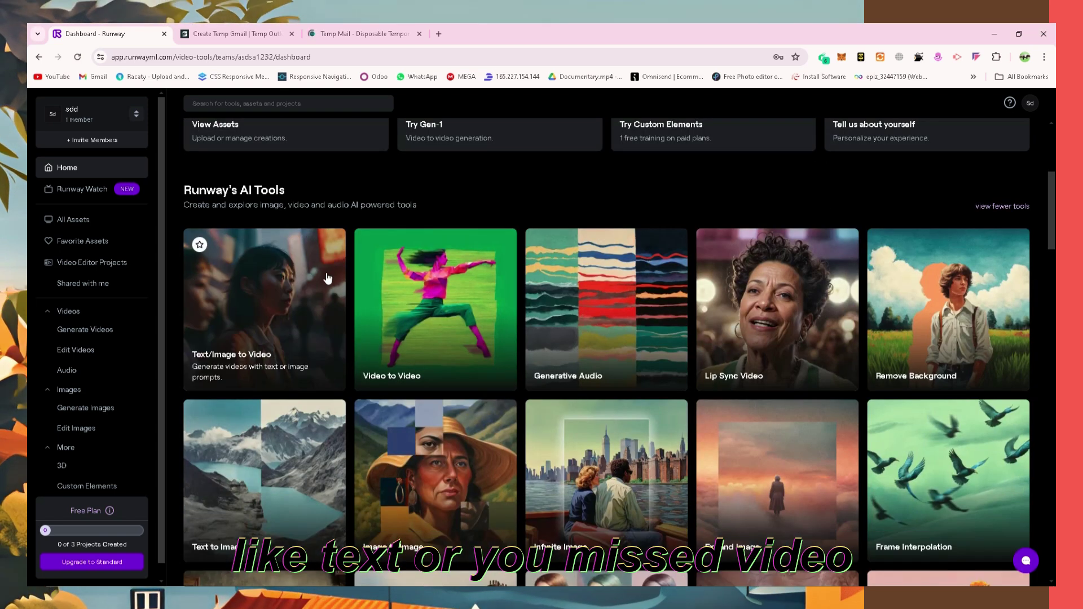
left_click(289, 289)
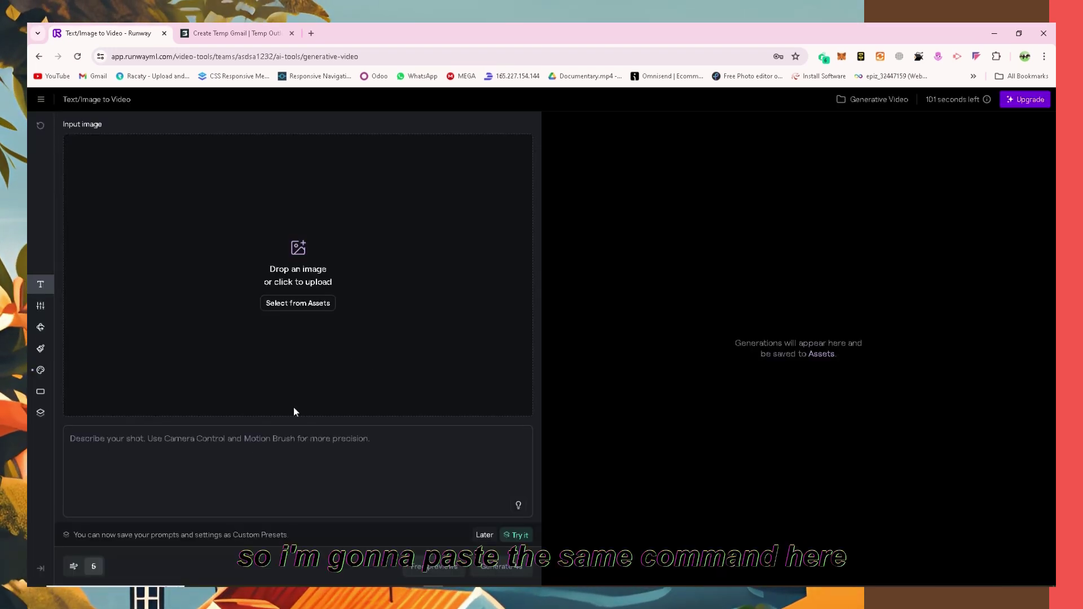
Step: Generate a 4-second video from a prompt describing a majestic polar bear on a grassy hill in Yellowstone National Park at sunset, and play it
type("create a polar bear on land in USA")
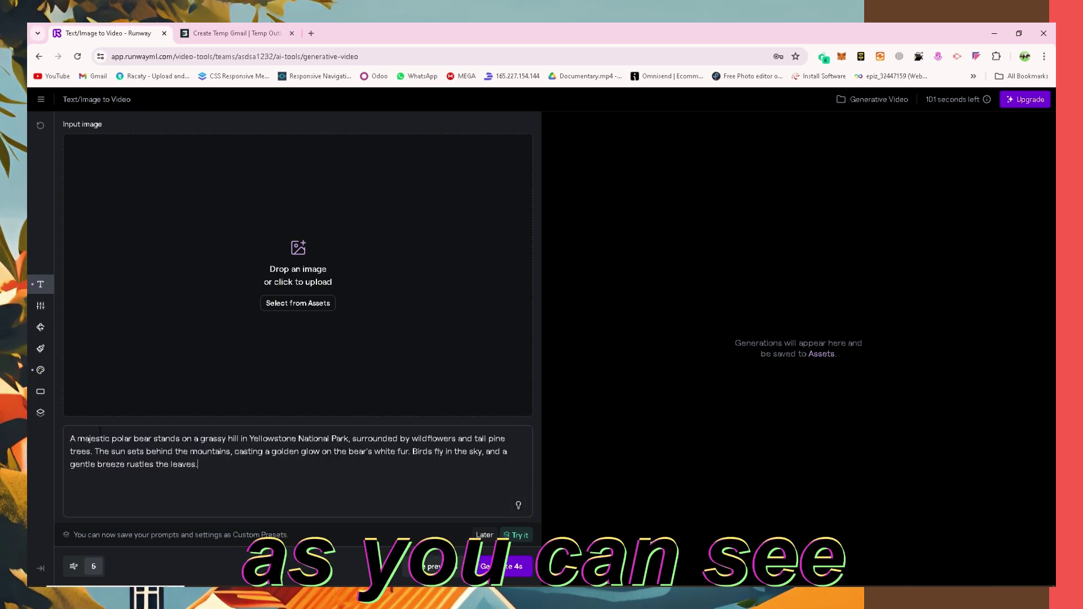
left_click(508, 570)
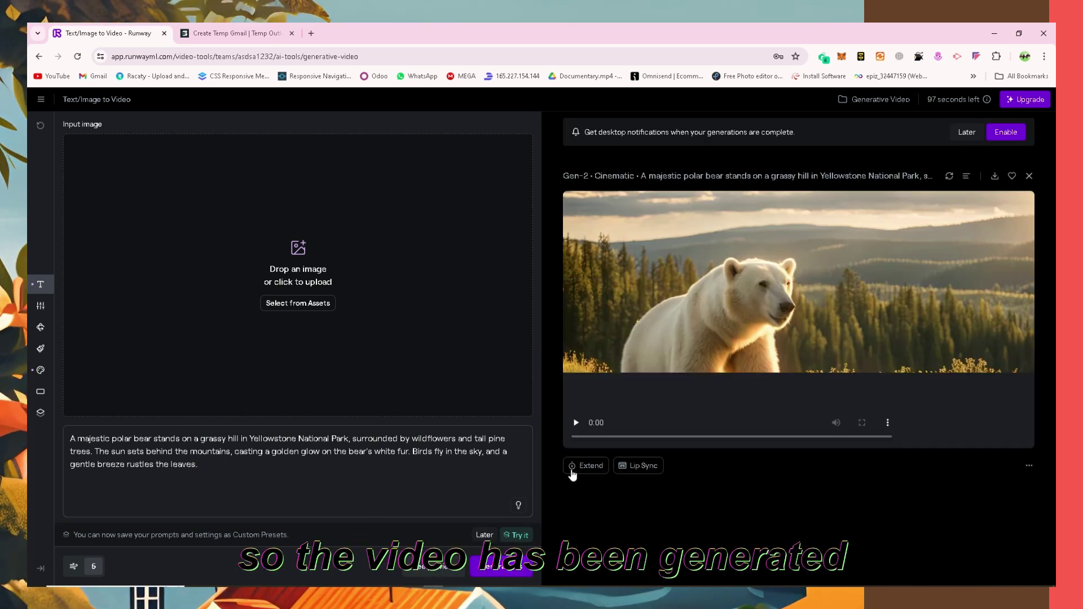
left_click(576, 422)
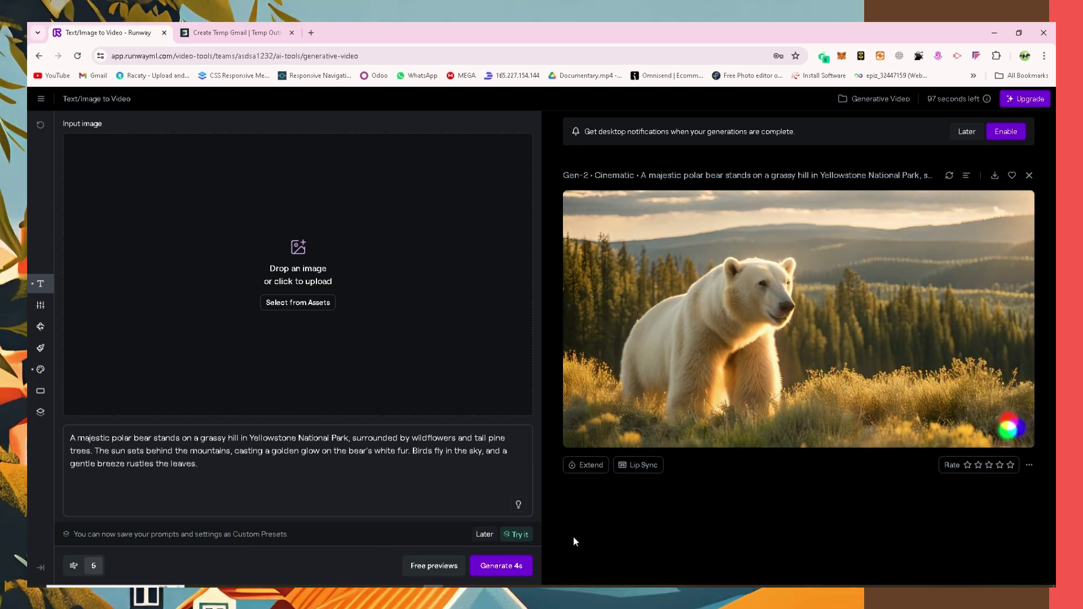
Step: Open Extend Video for the polar bear clip and look through its general settings, Camera Control and Motion Brush options
left_click(591, 468)
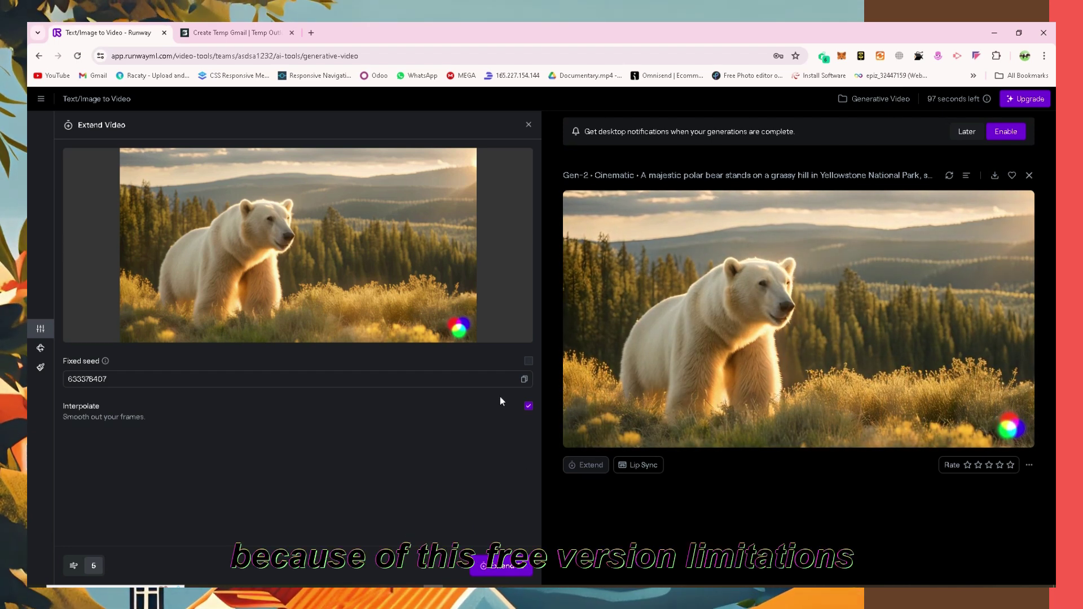
left_click(40, 347)
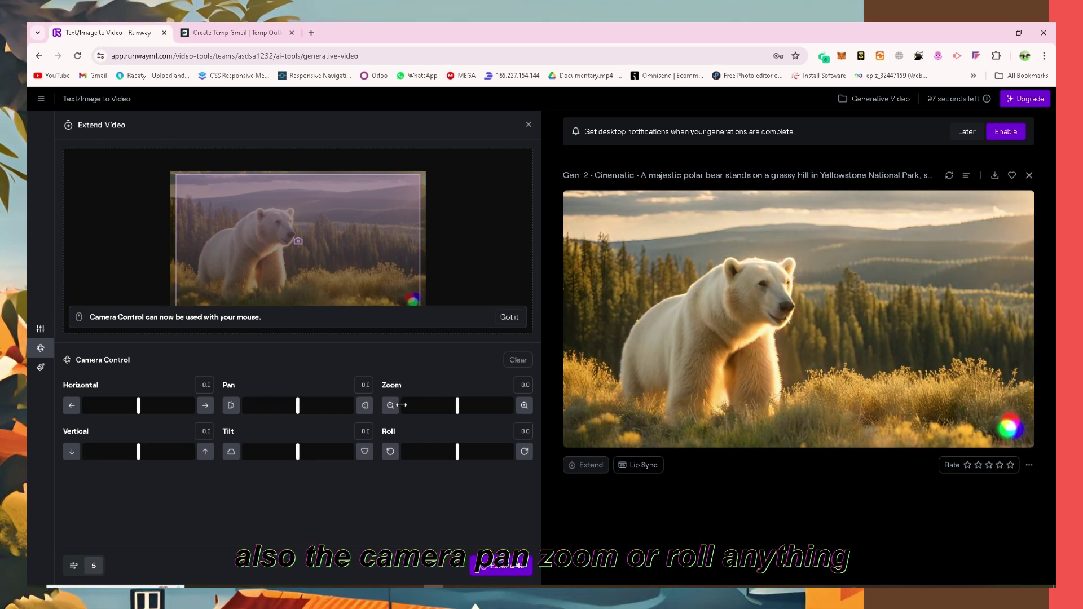
left_click(41, 368)
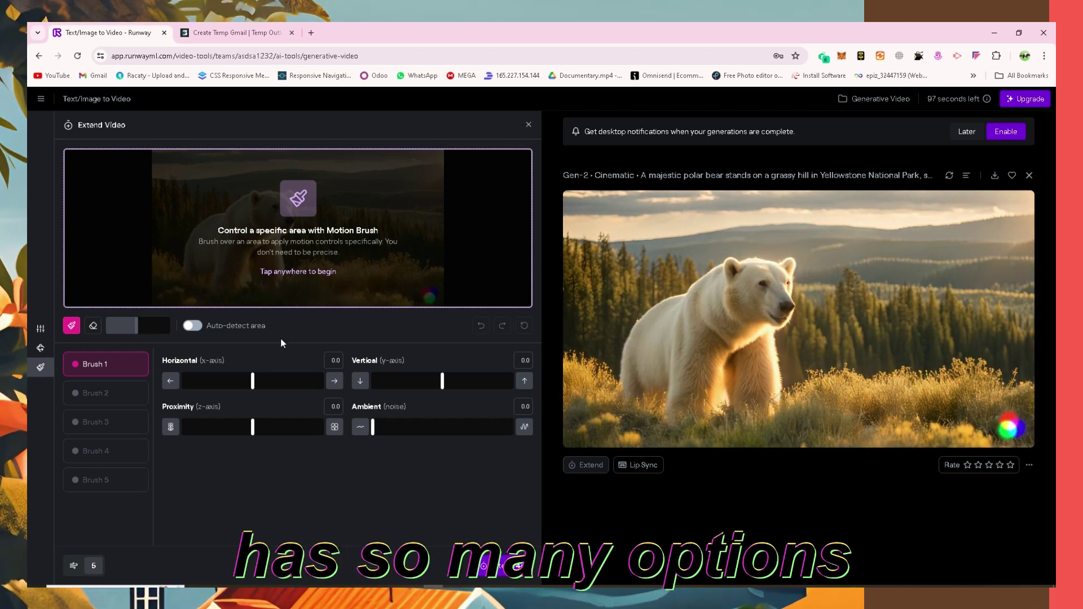
Step: Return to the dashboard and look through the remaining AI tools and the Gen-2 Inspiration gallery
left_click(40, 99)
left_click(65, 123)
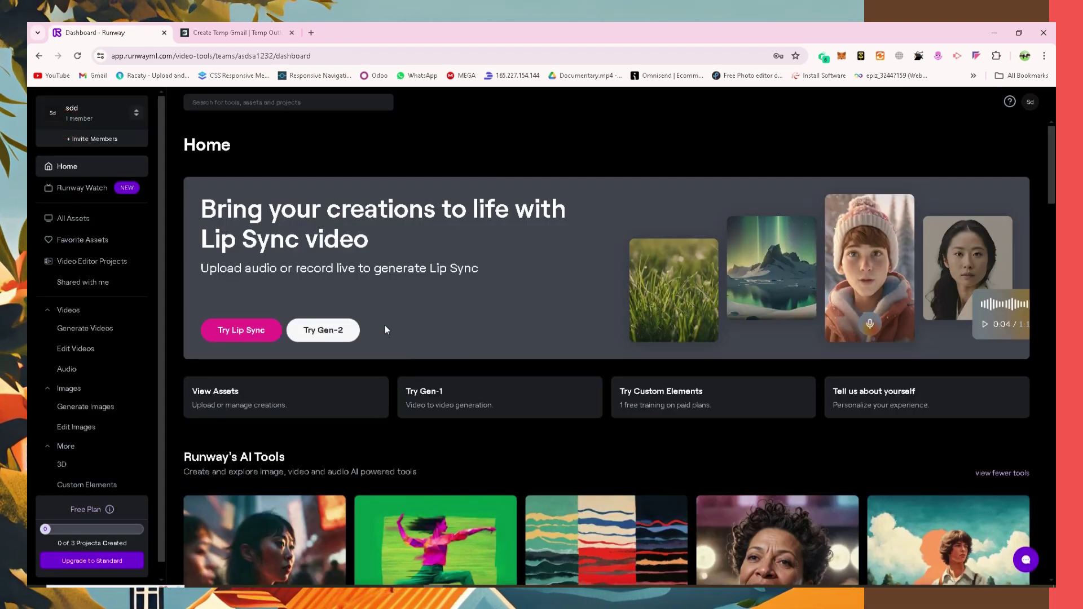
scroll(319, 345, "down", 14)
scroll(319, 346, "down", 10)
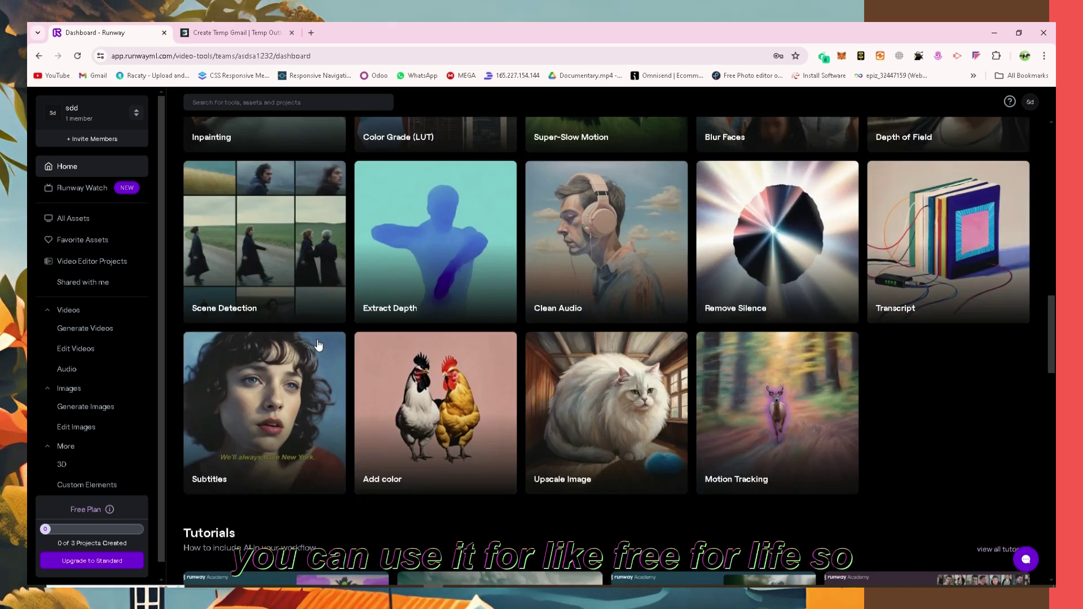
scroll(331, 344, "down", 5)
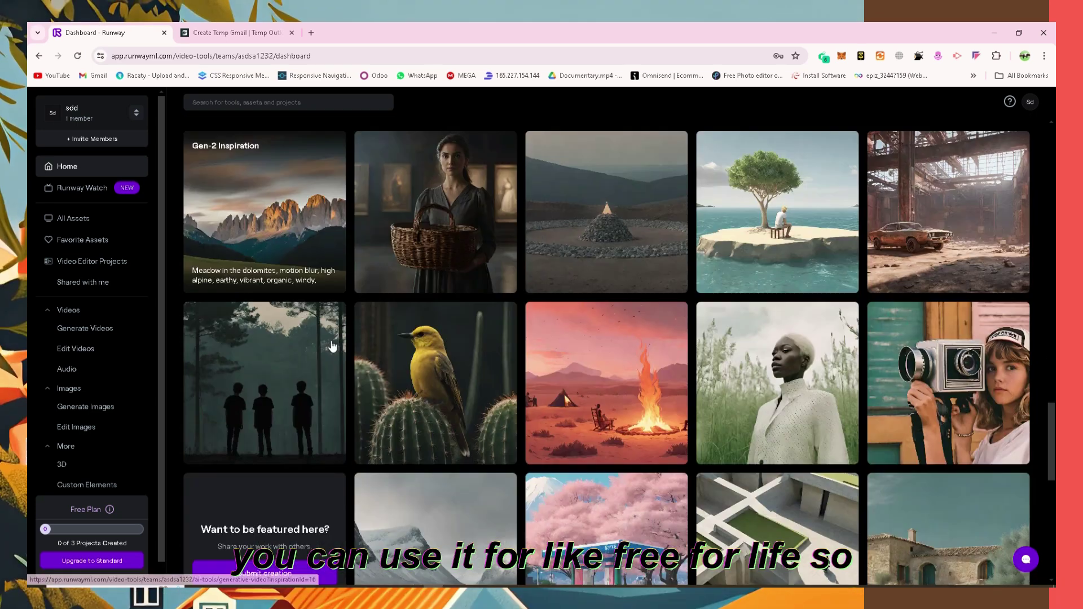
scroll(345, 333, "down", 8)
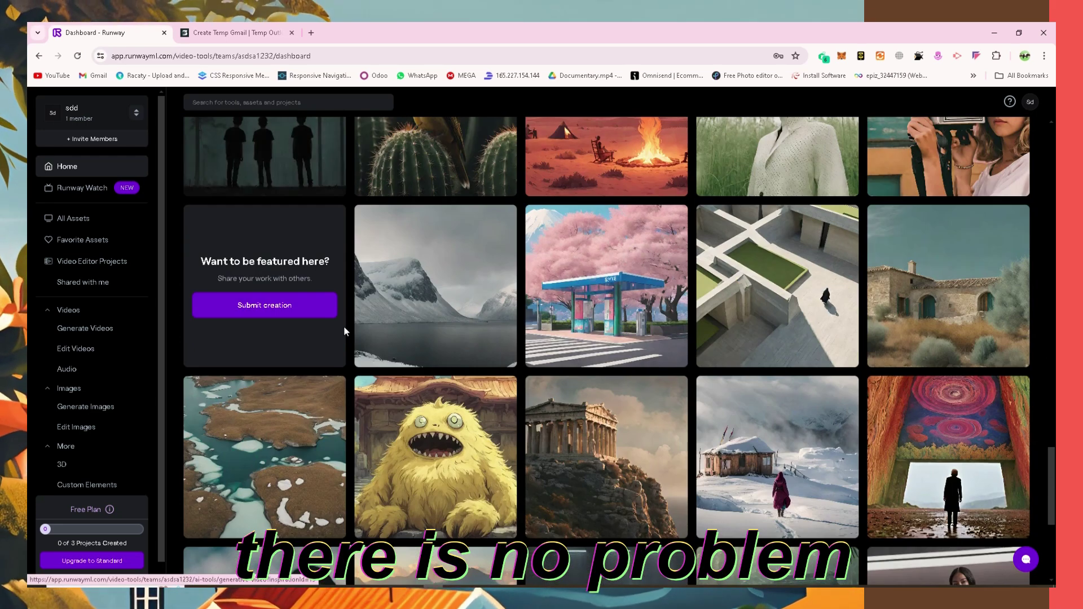
scroll(346, 333, "down", 3)
scroll(346, 333, "up", 6)
scroll(346, 333, "down", 6)
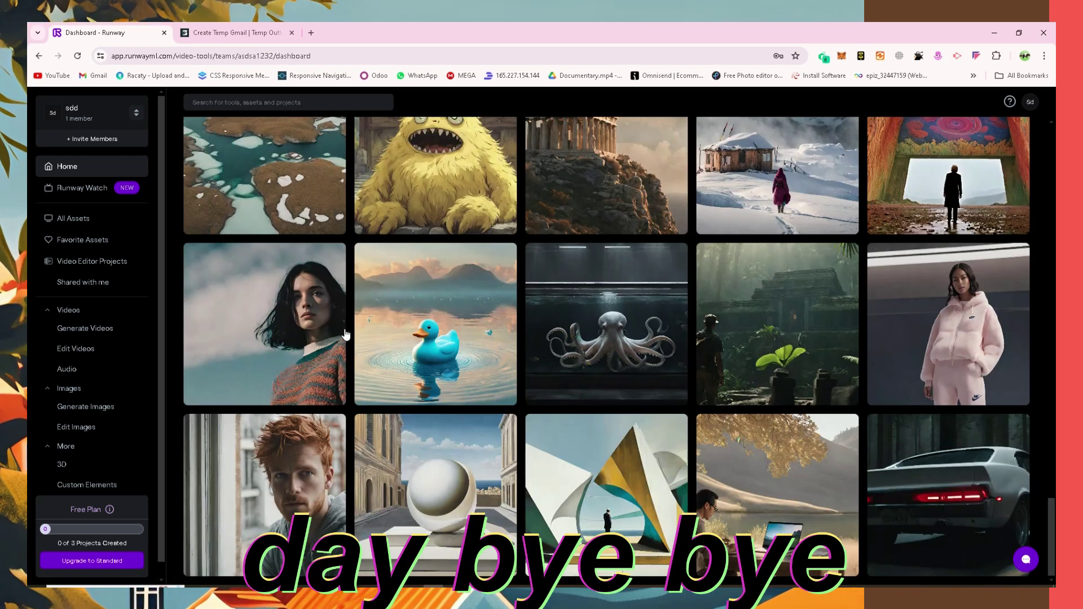